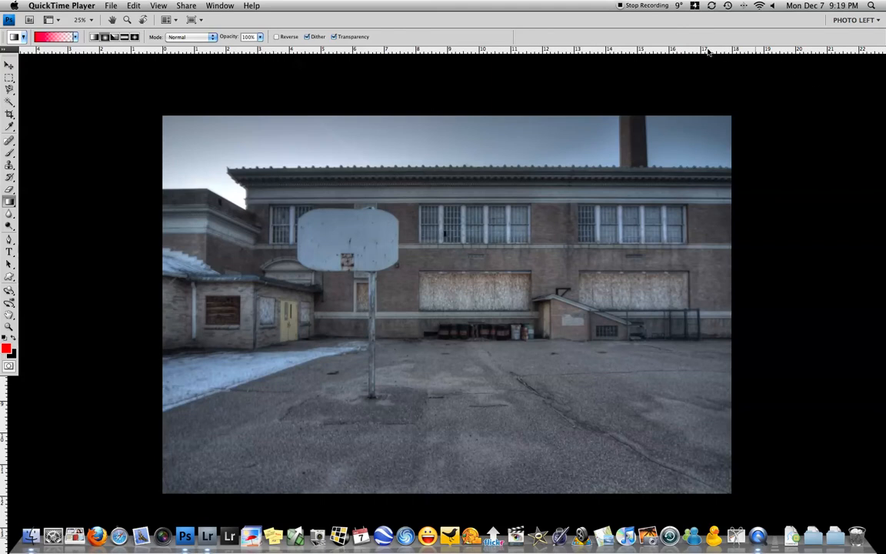
- Apply the Color Efex Pro 3.0 Pro Contrast filter with 50% color cast and 50% contrast correction, comparing the preview with the original
{"action": "left_click", "coordinate": [662, 36]}
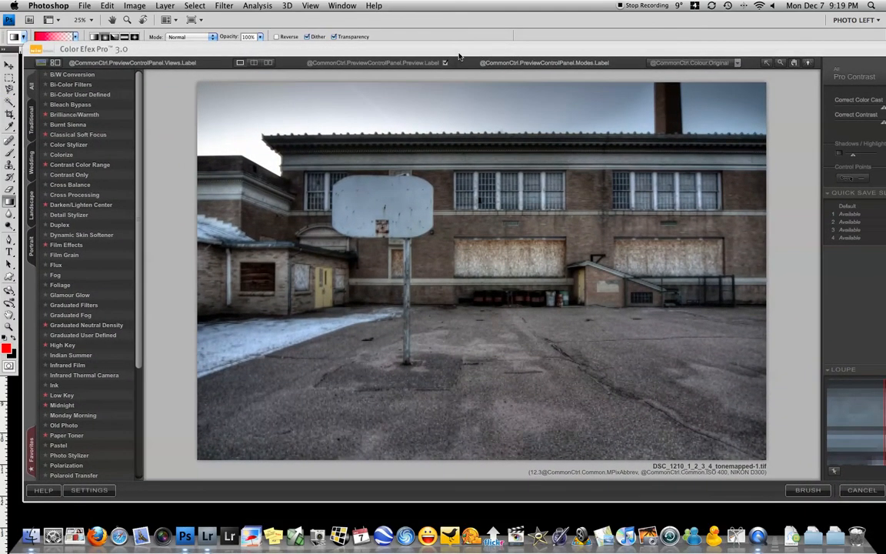
{"action": "left_click", "coordinate": [444, 64]}
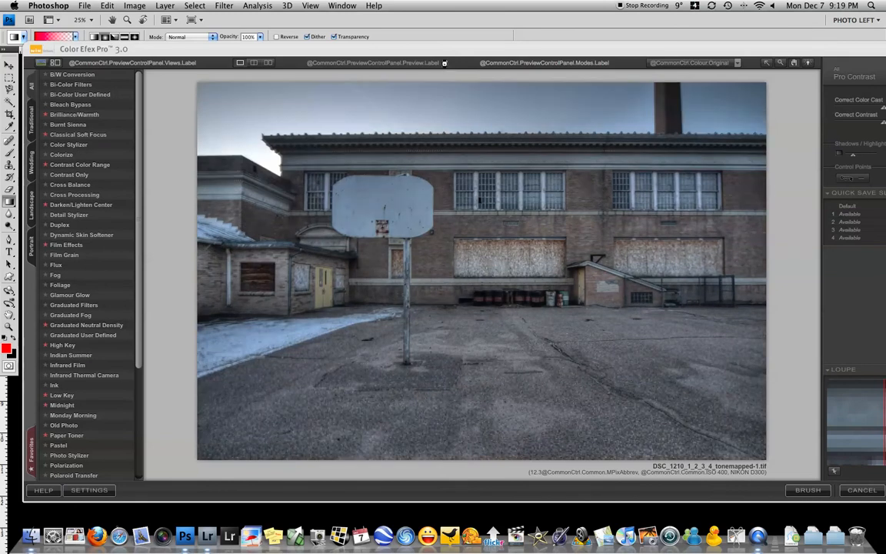
{"action": "left_click", "coordinate": [445, 64]}
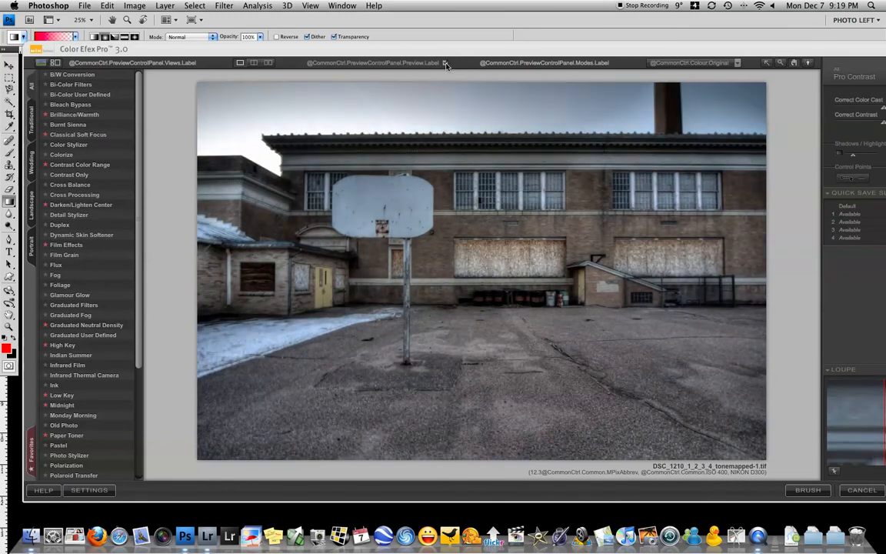
{"action": "left_click_drag", "start_coordinate": [451, 51], "coordinate": [358, 21]}
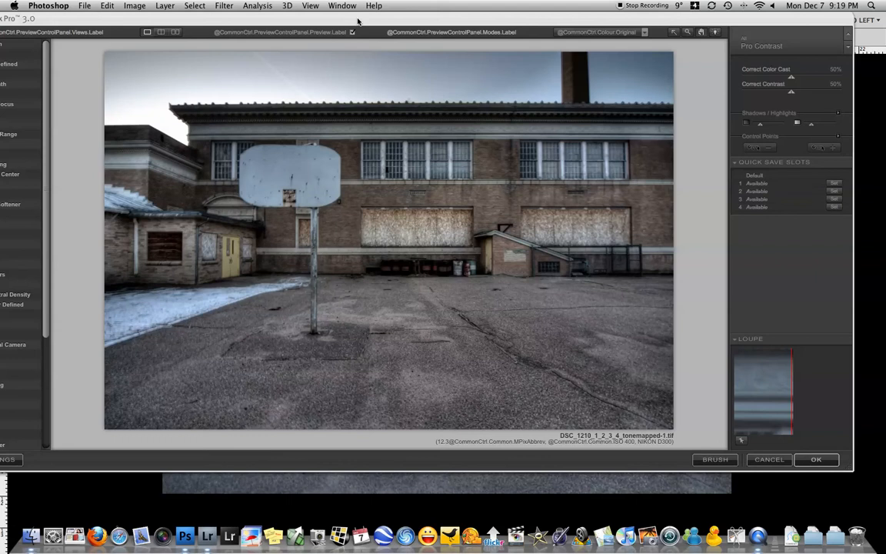
{"action": "left_click_drag", "start_coordinate": [357, 19], "coordinate": [358, 20]}
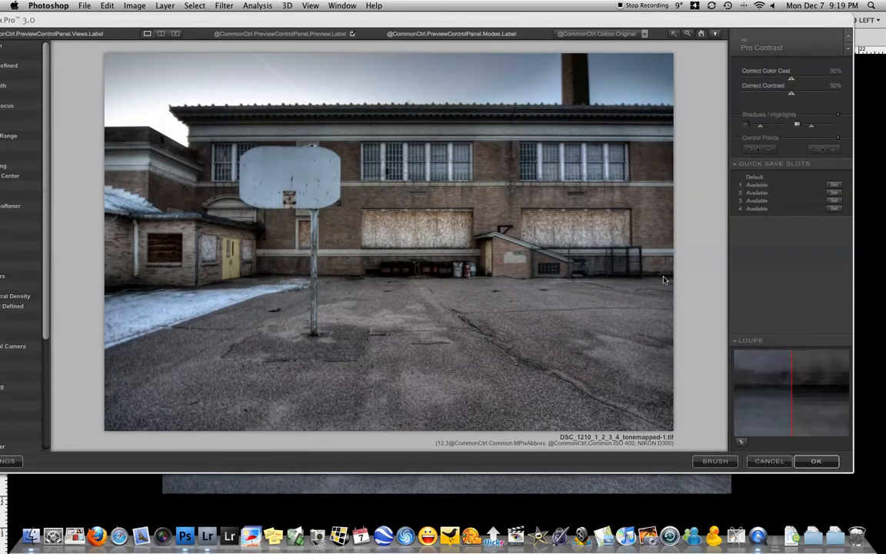
{"action": "left_click", "coordinate": [816, 461]}
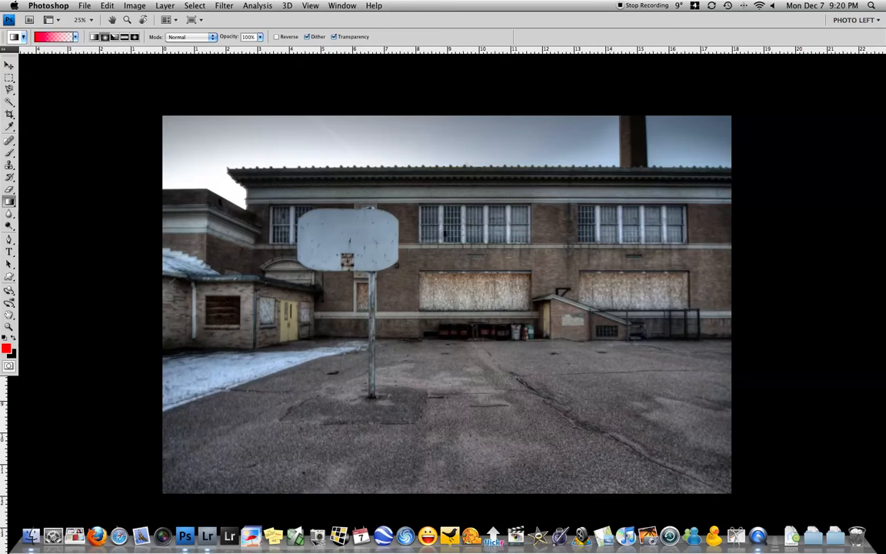
- Compare the image with and without the Pro Contrast layer, and move the Layers panel out of the way
{"action": "key", "text": "F7"}
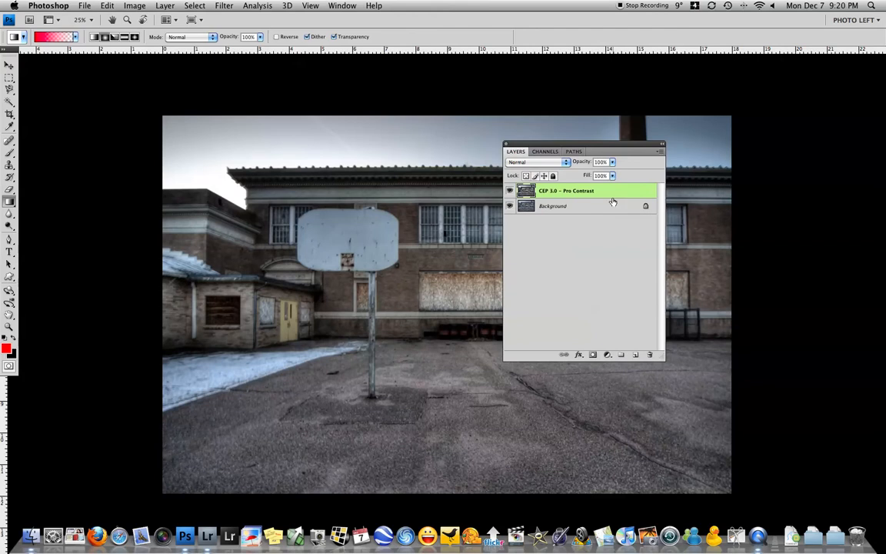
{"action": "left_click", "coordinate": [509, 192]}
{"action": "left_click", "coordinate": [509, 192]}
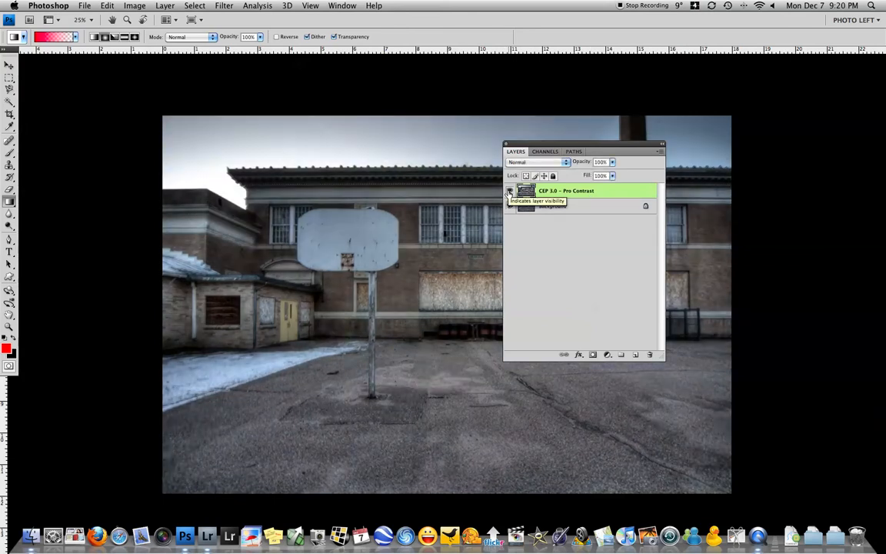
{"action": "left_click", "coordinate": [509, 193]}
{"action": "left_click", "coordinate": [510, 193]}
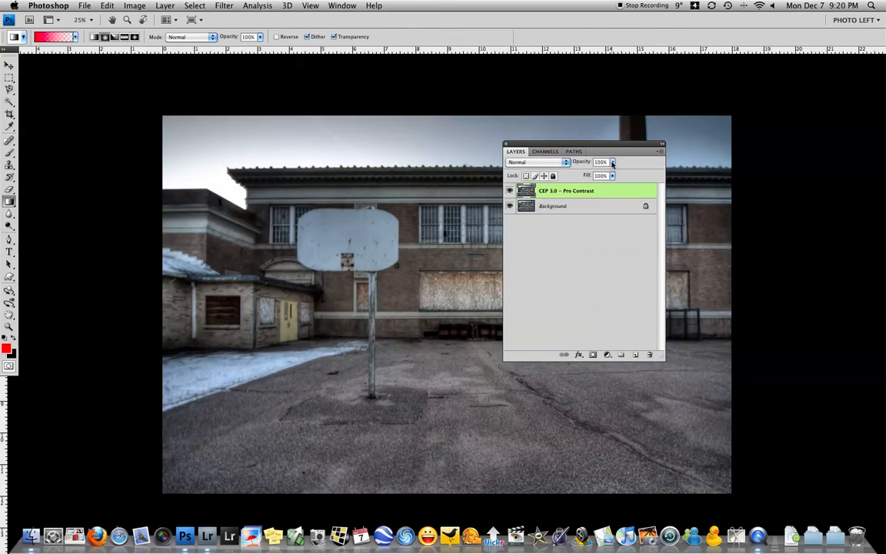
{"action": "mouse_move", "coordinate": [612, 163]}
{"action": "left_mouse_down"}
{"action": "mouse_move", "coordinate": [614, 174]}
{"action": "mouse_move", "coordinate": [591, 173]}
{"action": "mouse_move", "coordinate": [623, 176]}
{"action": "left_mouse_up"}
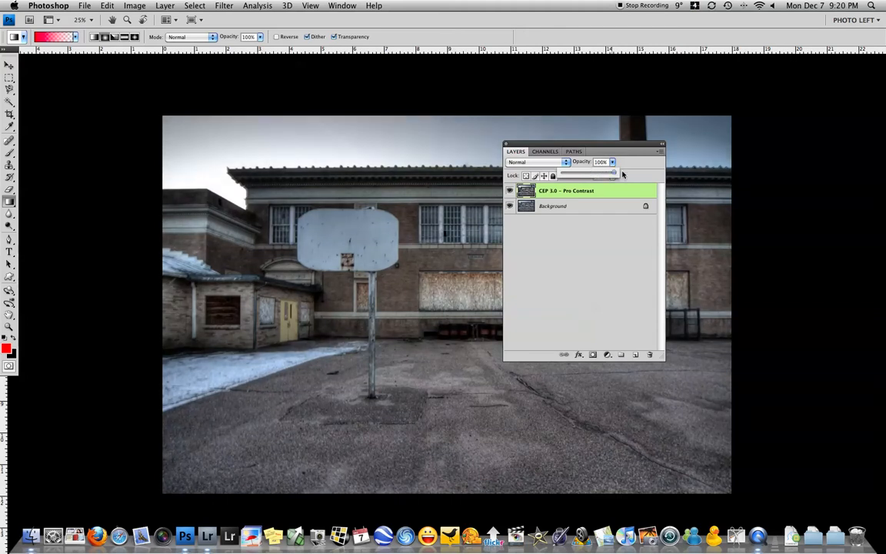
{"action": "double_click", "coordinate": [541, 151]}
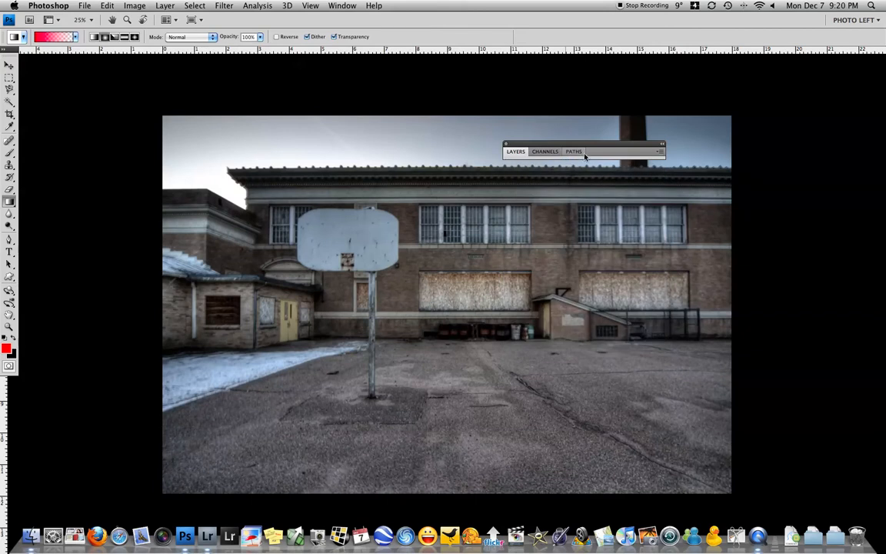
{"action": "double_click", "coordinate": [522, 153]}
{"action": "left_click_drag", "start_coordinate": [589, 145], "coordinate": [0, 310]}
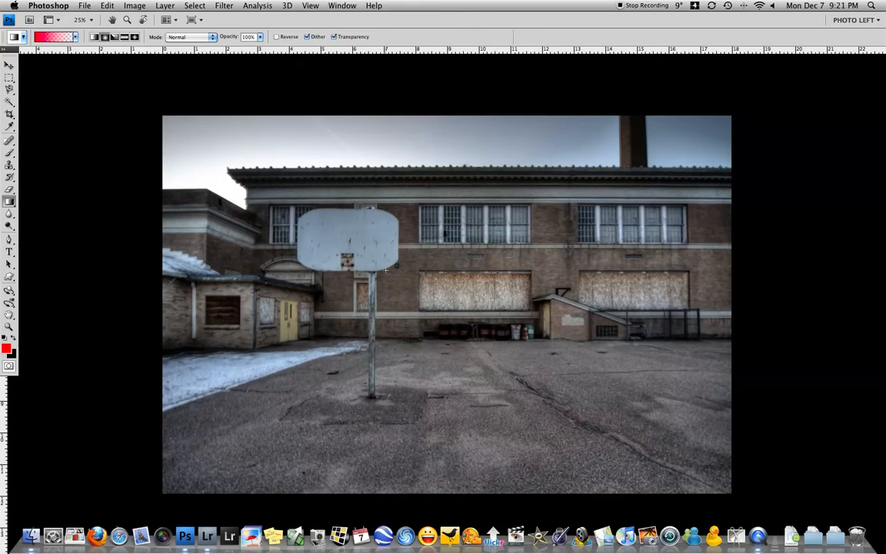
- Create a soft selection around the basketball backboard with a black-to-transparent radial gradient in Quick Mask mode, using the default colors
{"action": "key", "text": "d"}
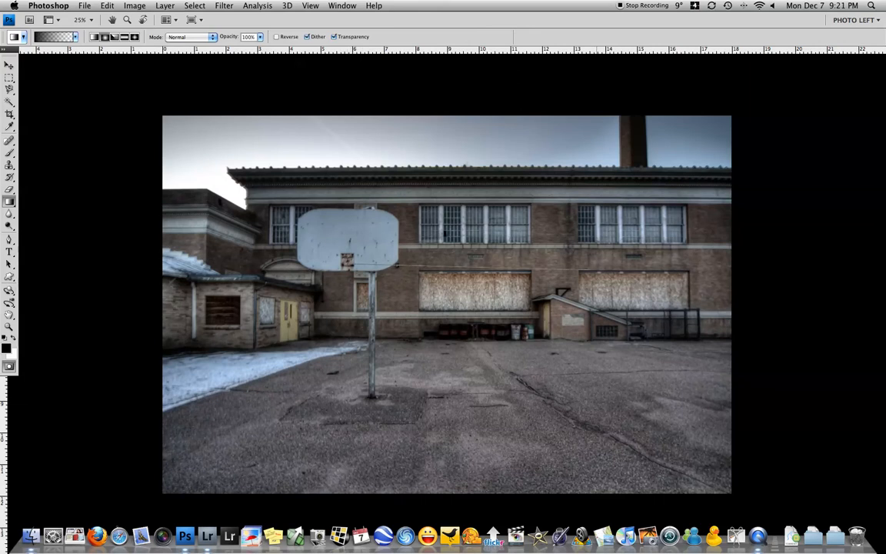
{"action": "left_click_drag", "start_coordinate": [356, 240], "coordinate": [623, 269]}
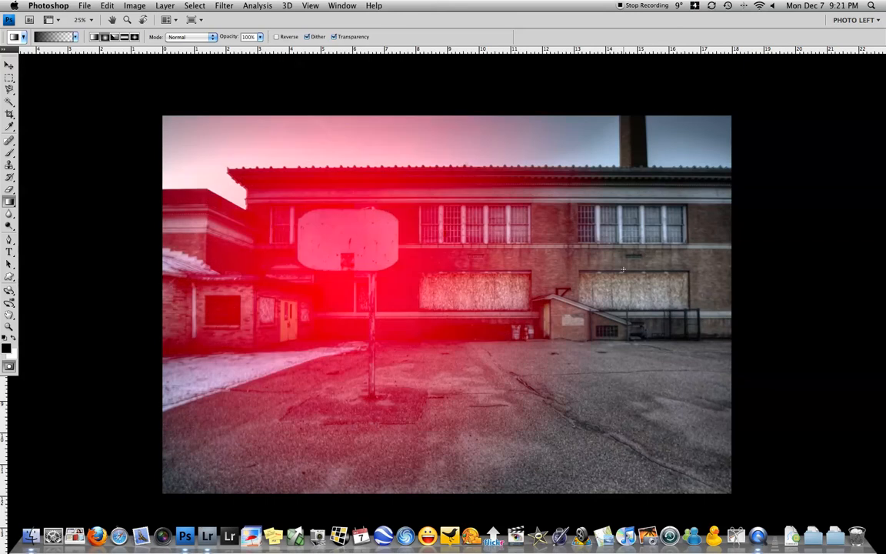
{"action": "key", "text": "q"}
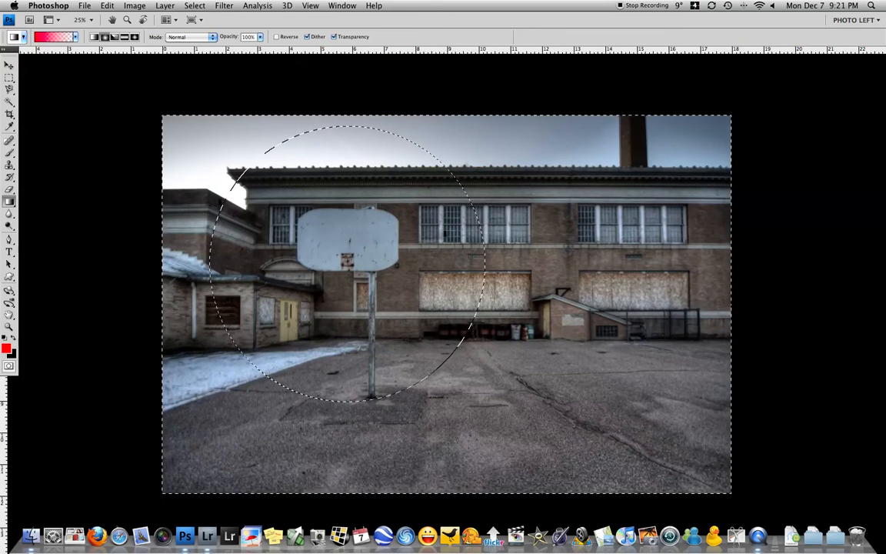
- Apply the Color Efex Pro Midnight filter to the selection with 7% blur, 40% contrast, 40% brightness and 60% color, and deselect
{"action": "key", "text": "m"}
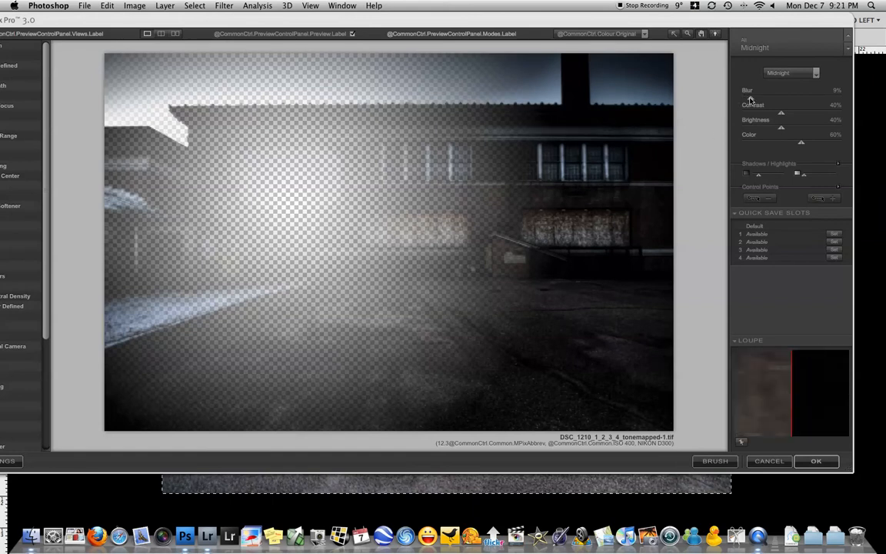
{"action": "left_click_drag", "start_coordinate": [750, 99], "coordinate": [748, 100]}
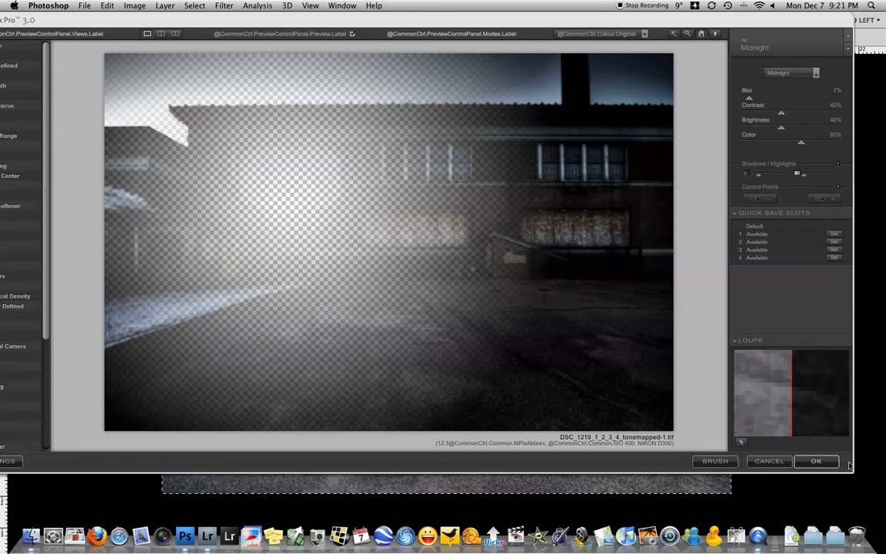
{"action": "left_click", "coordinate": [821, 461]}
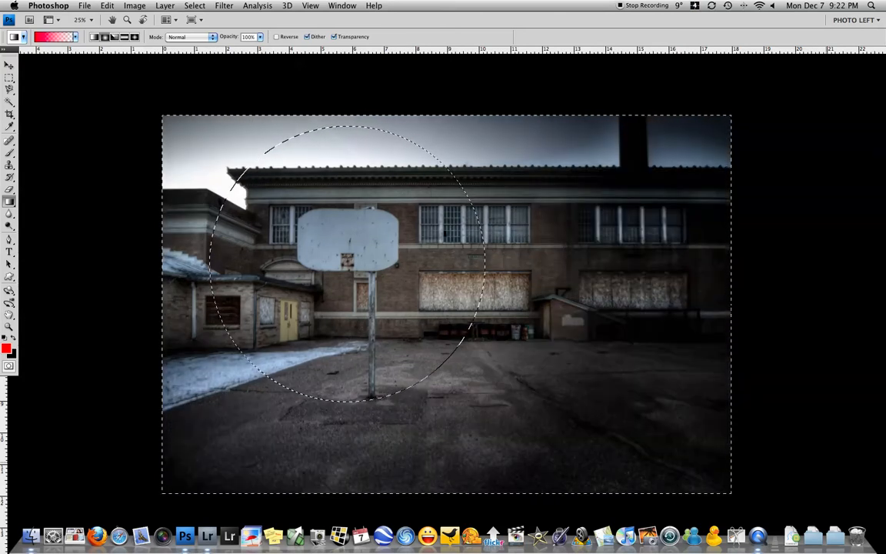
{"action": "key", "text": "super+d"}
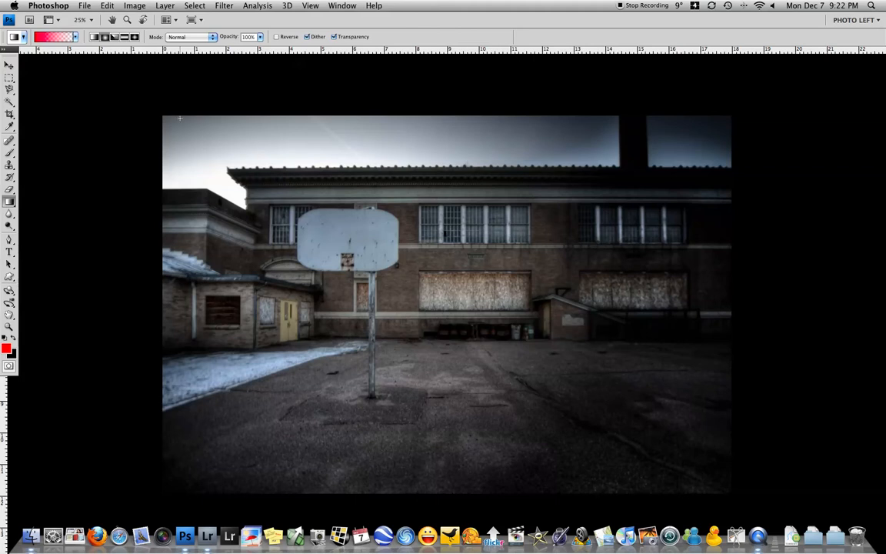
- Close the finished photo, switch to Lightroom 2 and select DSC_1210_1_2_3_4_tonemapped-1-Edit.tif
{"action": "left_click", "coordinate": [123, 36]}
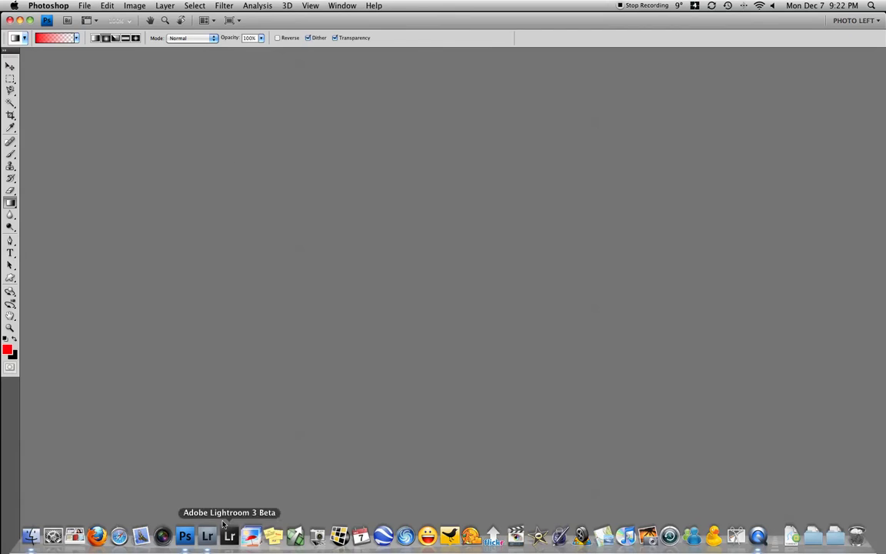
{"action": "left_click", "coordinate": [206, 530]}
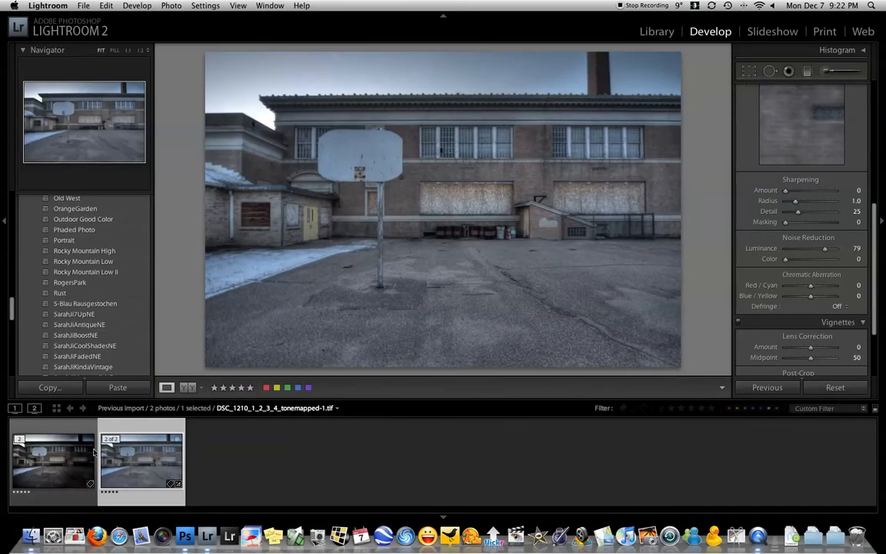
{"action": "left_click", "coordinate": [54, 465]}
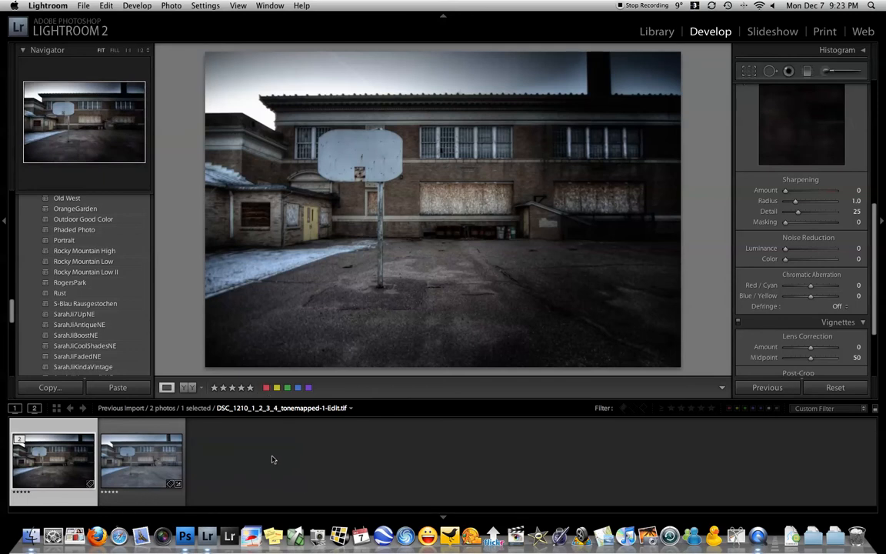
- Set the edited photo's sharpening amount to 107 while checking the boarded window and brickwork at 1:1
{"action": "left_click", "coordinate": [489, 205]}
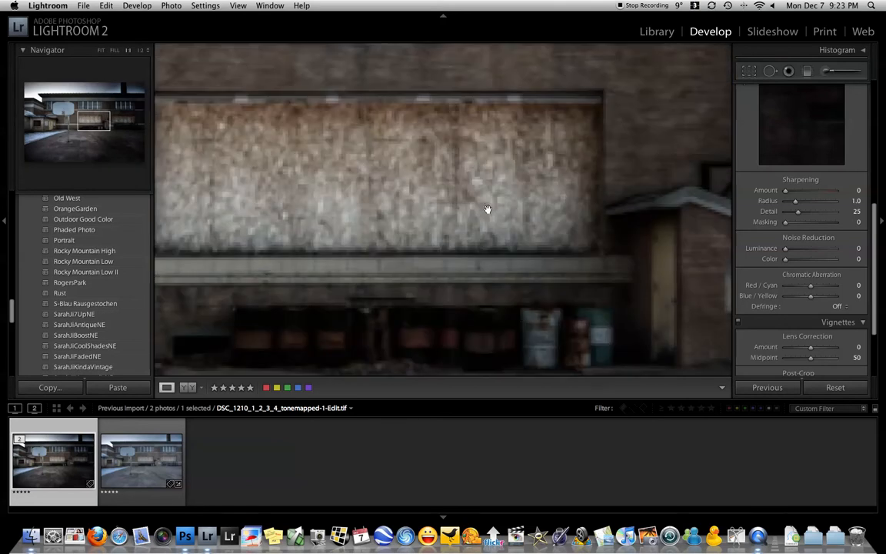
{"action": "left_click_drag", "start_coordinate": [538, 264], "coordinate": [494, 257]}
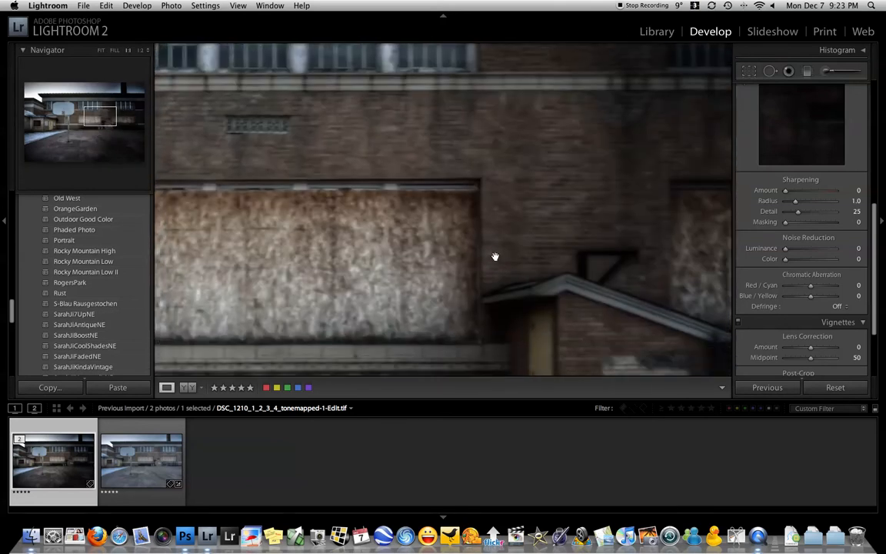
{"action": "left_click_drag", "start_coordinate": [349, 195], "coordinate": [409, 219]}
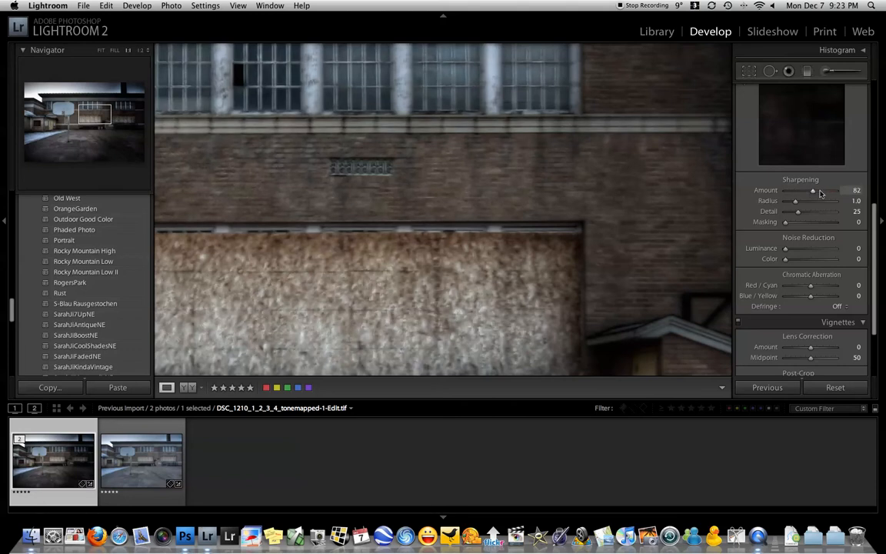
{"action": "left_click", "coordinate": [466, 158]}
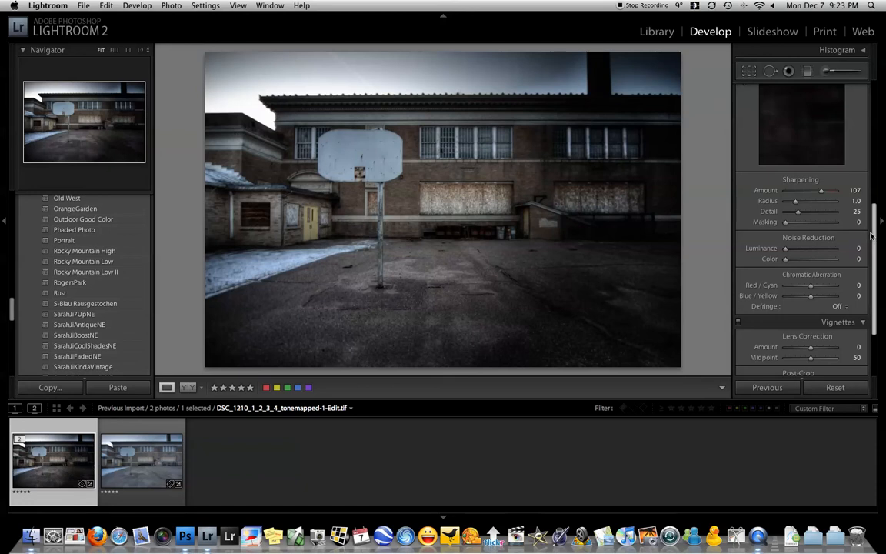
- Raise the photo's vibrance to +9 and give it a red color label
{"action": "scroll", "coordinate": [873, 240], "scroll_direction": "up", "scroll_amount": 10}
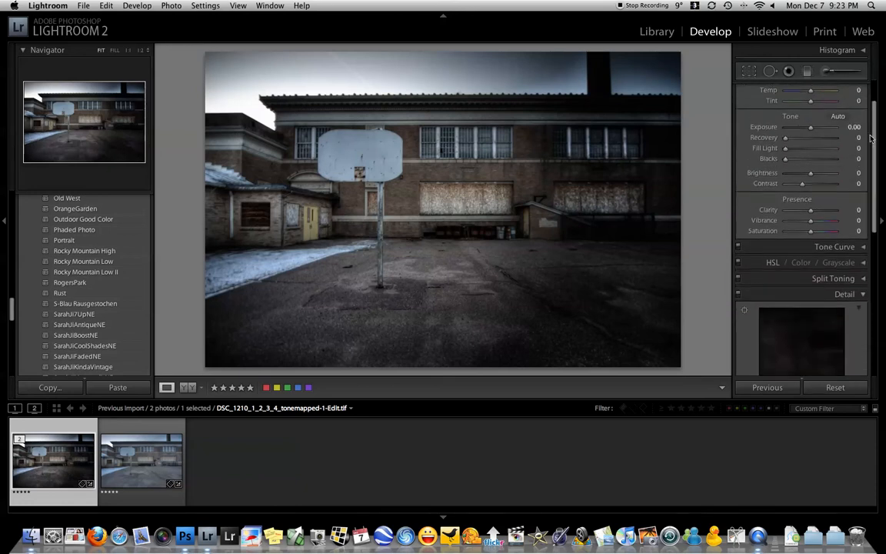
{"action": "left_click_drag", "start_coordinate": [810, 222], "coordinate": [813, 224]}
{"action": "left_click", "coordinate": [266, 388]}
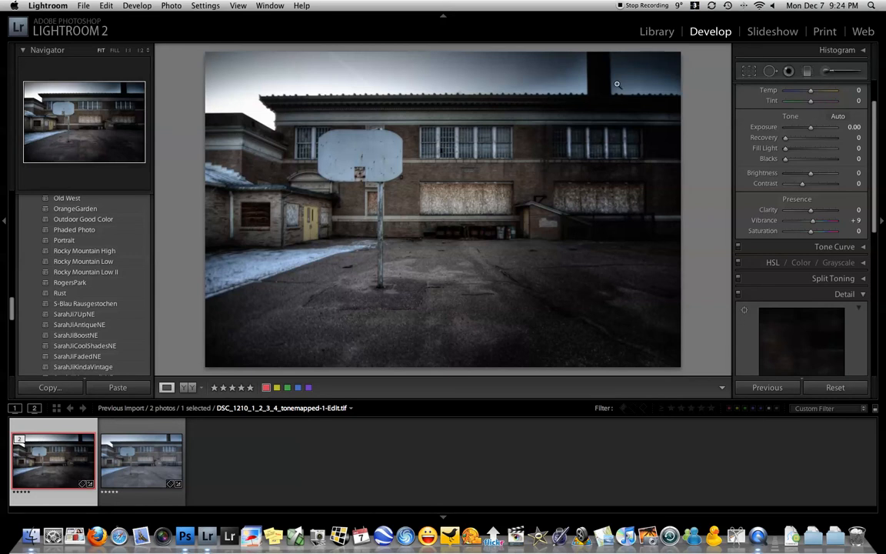
- Show the photos of the Abandoned folder on Macintosh HD in the Library
{"action": "left_click", "coordinate": [656, 33]}
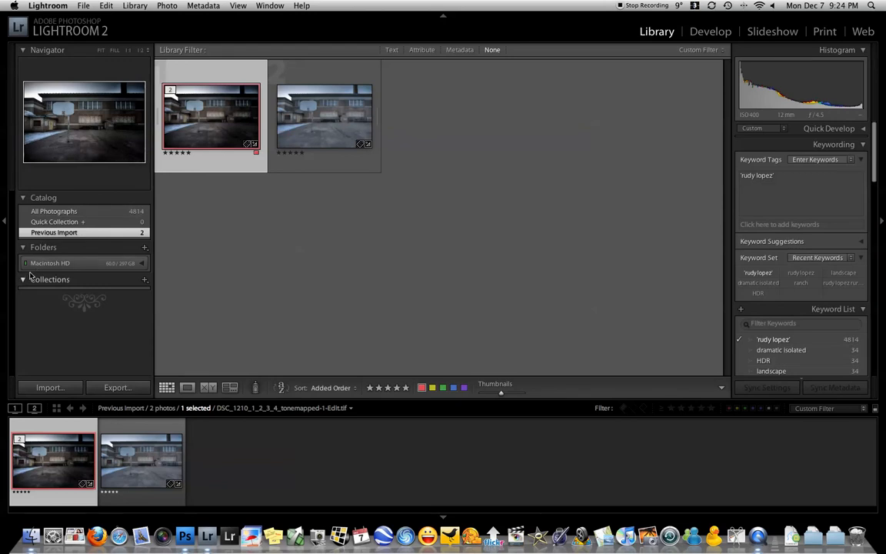
{"action": "left_click", "coordinate": [24, 247]}
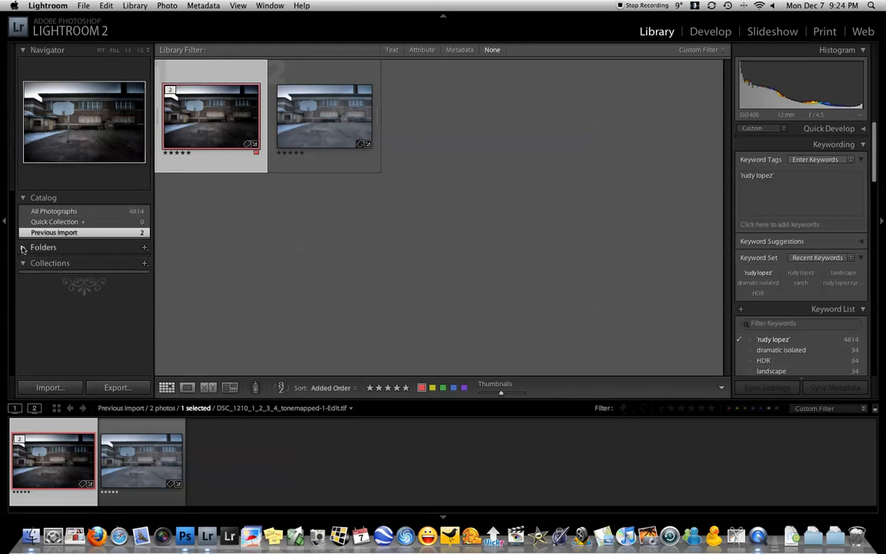
{"action": "left_click", "coordinate": [24, 247]}
{"action": "left_click", "coordinate": [140, 263]}
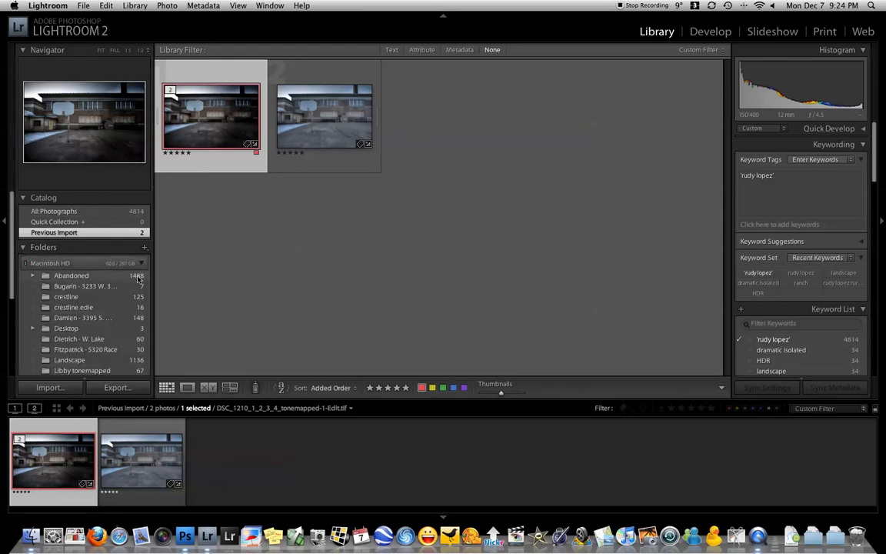
{"action": "left_click", "coordinate": [88, 276]}
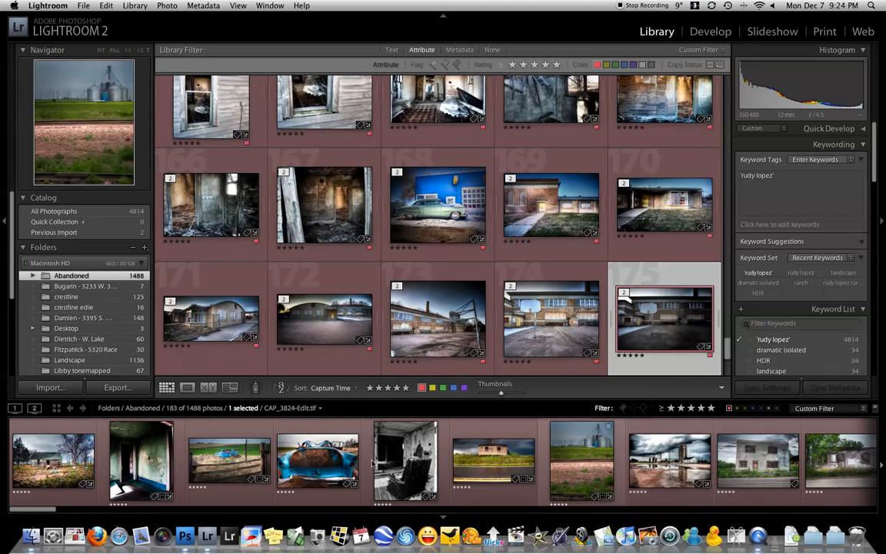
- Browse the filmstrip of the Abandoned folder, turning off the rating and color-label filter
{"action": "left_click_drag", "start_coordinate": [47, 514], "coordinate": [221, 522]}
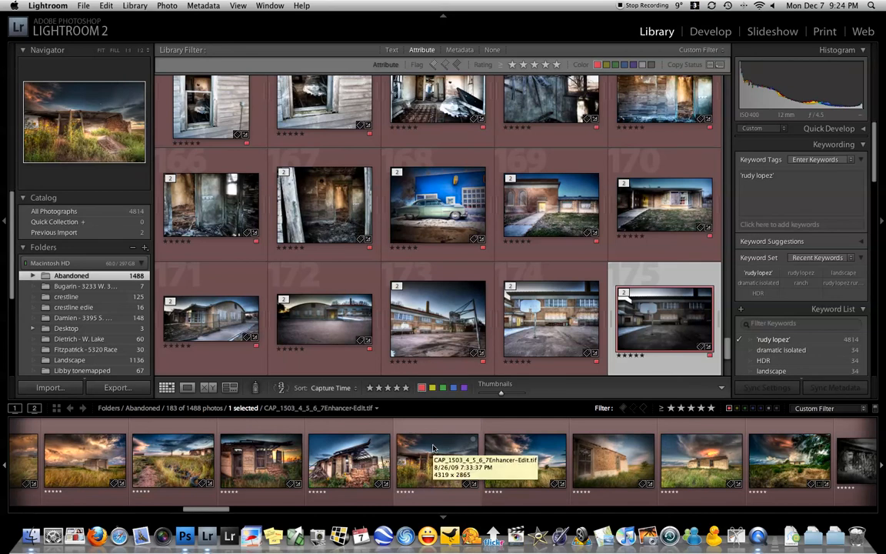
{"action": "left_click", "coordinate": [874, 409]}
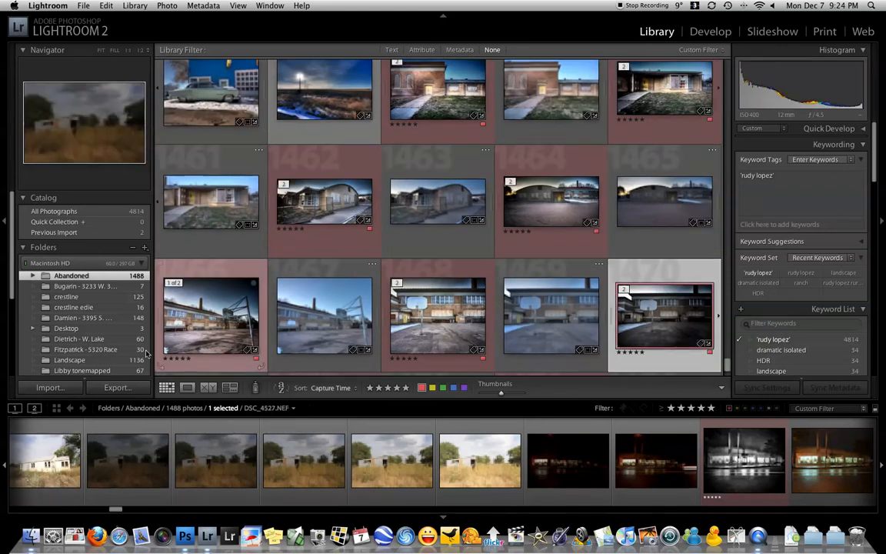
{"action": "left_click_drag", "start_coordinate": [120, 508], "coordinate": [165, 511]}
{"action": "left_click_drag", "start_coordinate": [202, 516], "coordinate": [30, 509]}
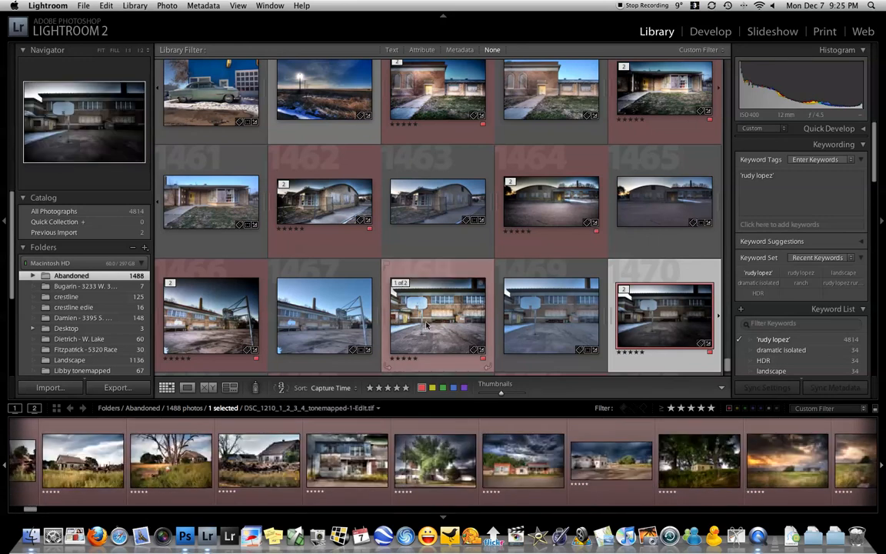
- Turn the five-star and red-label filter back on and browse the filtered Abandoned photos in the filmstrip
{"action": "left_click", "coordinate": [877, 409]}
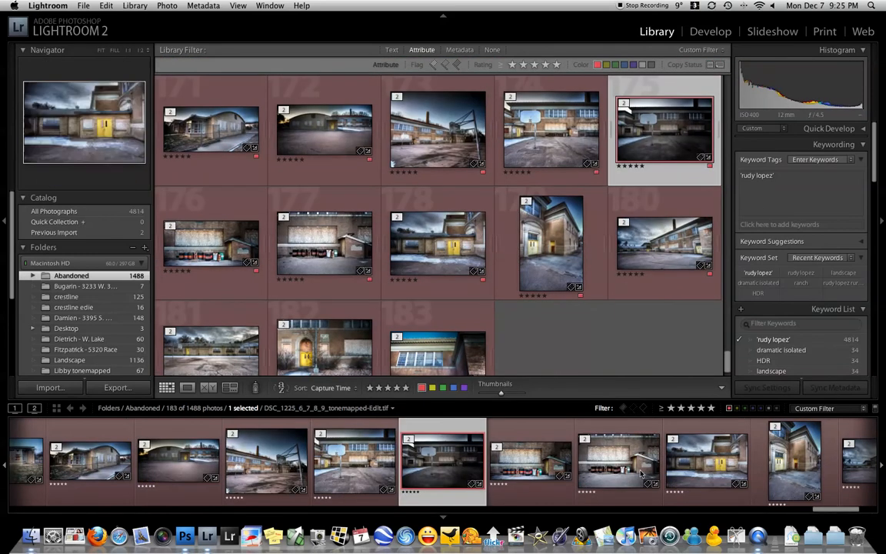
{"action": "left_click_drag", "start_coordinate": [851, 511], "coordinate": [880, 512]}
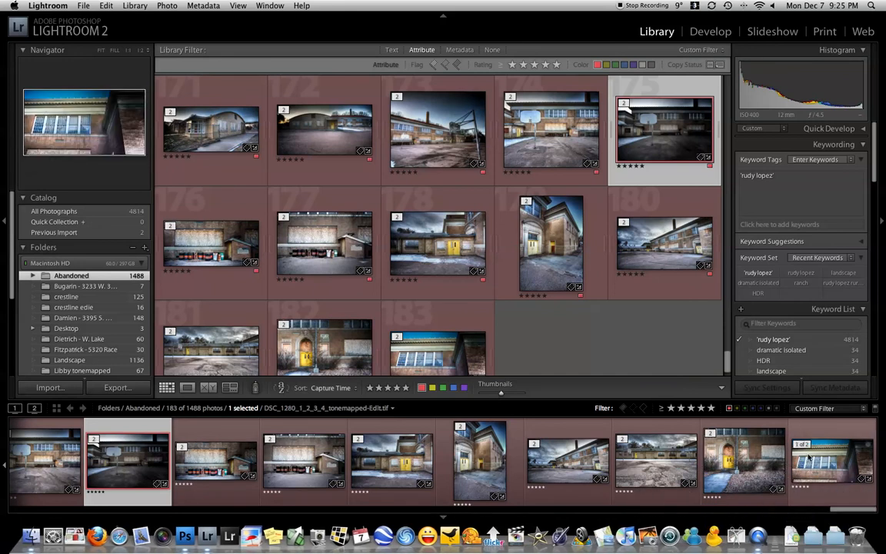
{"action": "left_click_drag", "start_coordinate": [856, 510], "coordinate": [836, 513]}
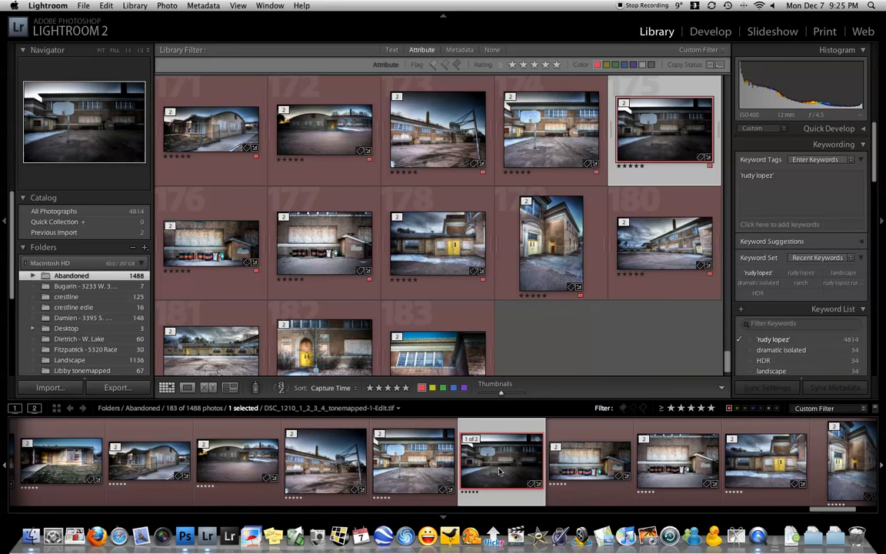
- Open the export settings for the dark schoolyard photo with the basketball hoop and turn off putting it in a subfolder
{"action": "right_click", "coordinate": [499, 471]}
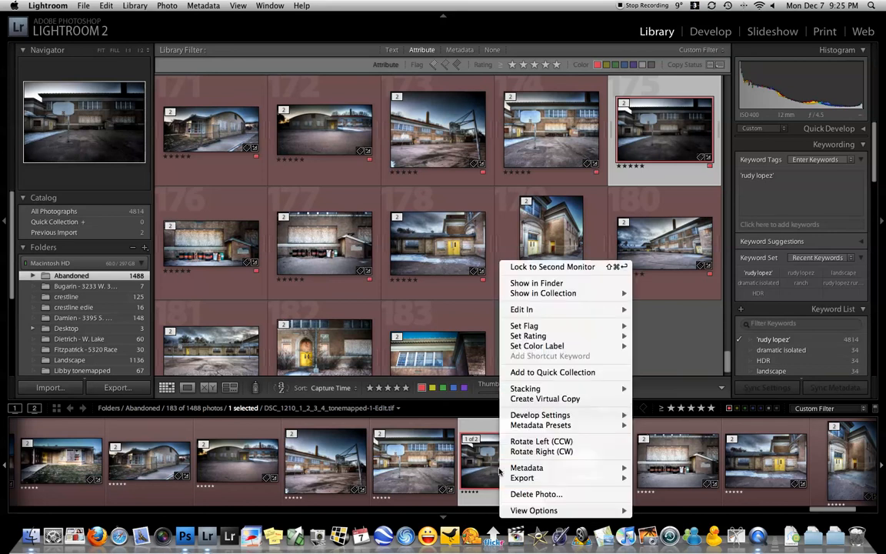
{"action": "mouse_move", "coordinate": [563, 477]}
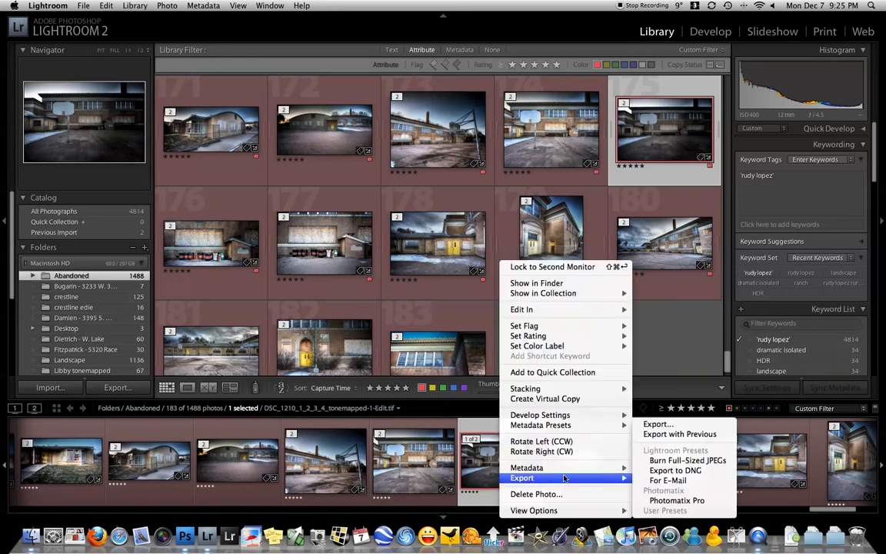
{"action": "left_click", "coordinate": [650, 425]}
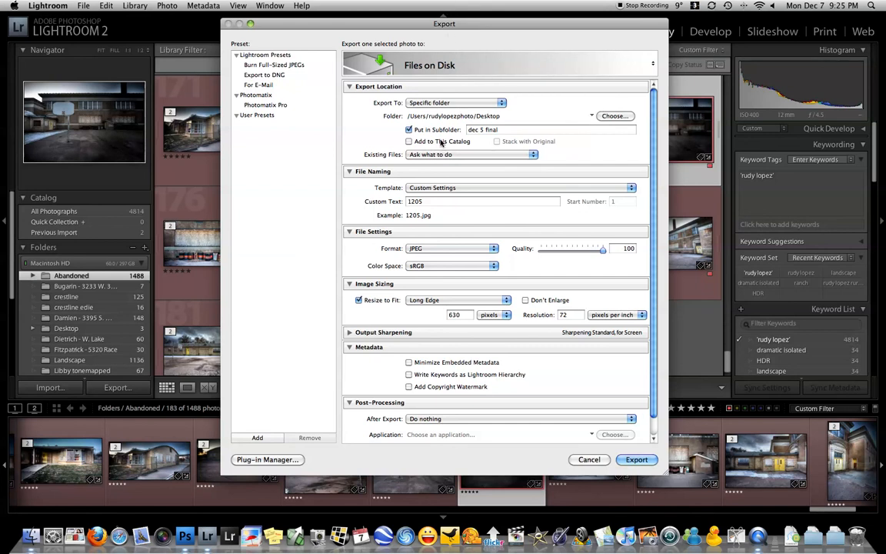
{"action": "left_click", "coordinate": [513, 131]}
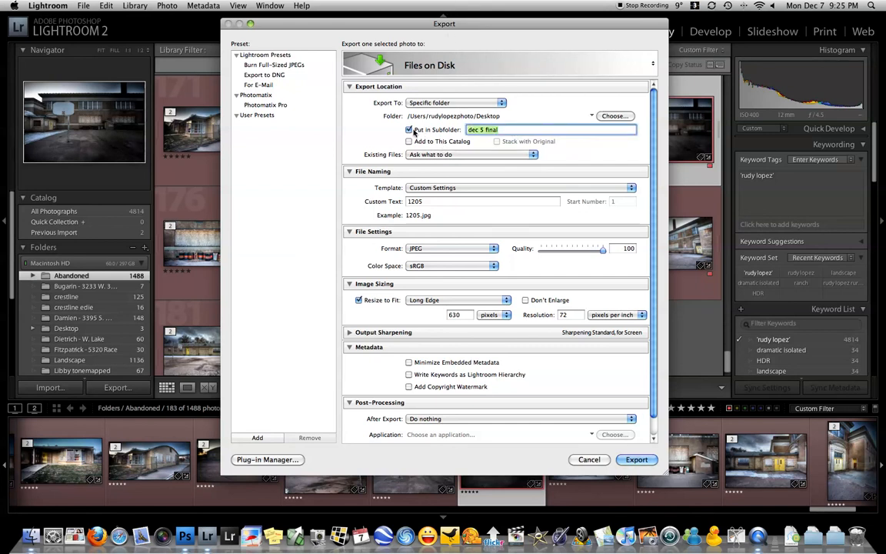
{"action": "left_click", "coordinate": [409, 130]}
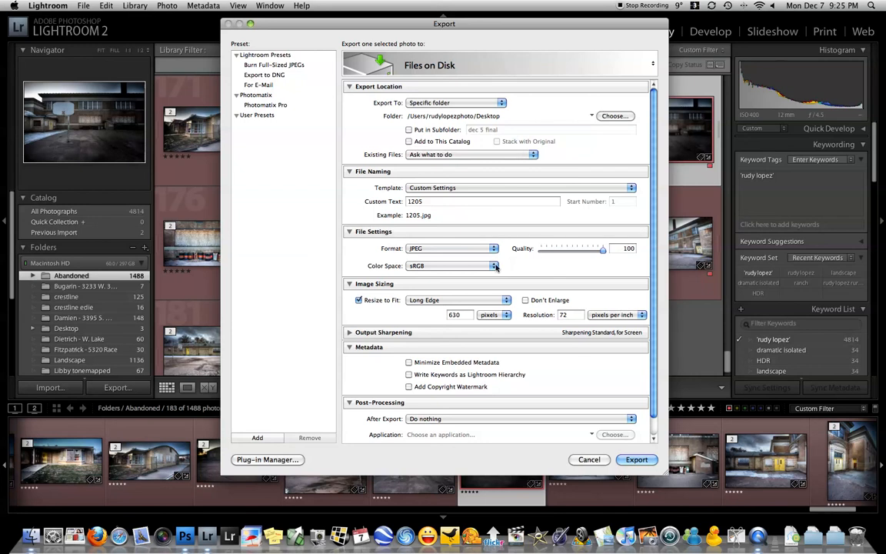
- Set the custom file name text to brush-school and export the photo
{"action": "left_click_drag", "start_coordinate": [426, 202], "coordinate": [393, 204]}
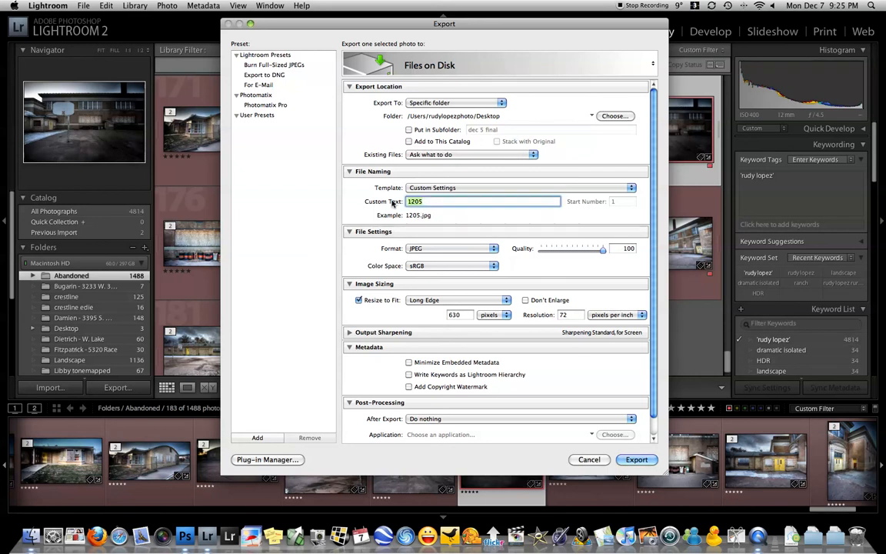
{"action": "type", "text": "busch"}
{"action": "key", "text": "BackSpace"}
{"action": "key", "text": "BackSpace"}
{"action": "key", "text": "BackSpace"}
{"action": "key", "text": "BackSpace"}
{"action": "key", "text": "BackSpace"}
{"action": "type", "text": "rush"}
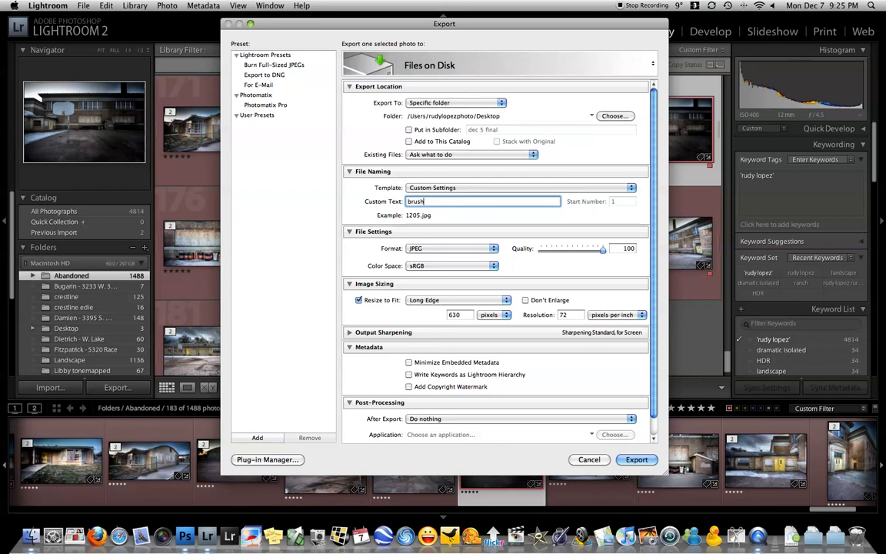
{"action": "type", "text": "-school"}
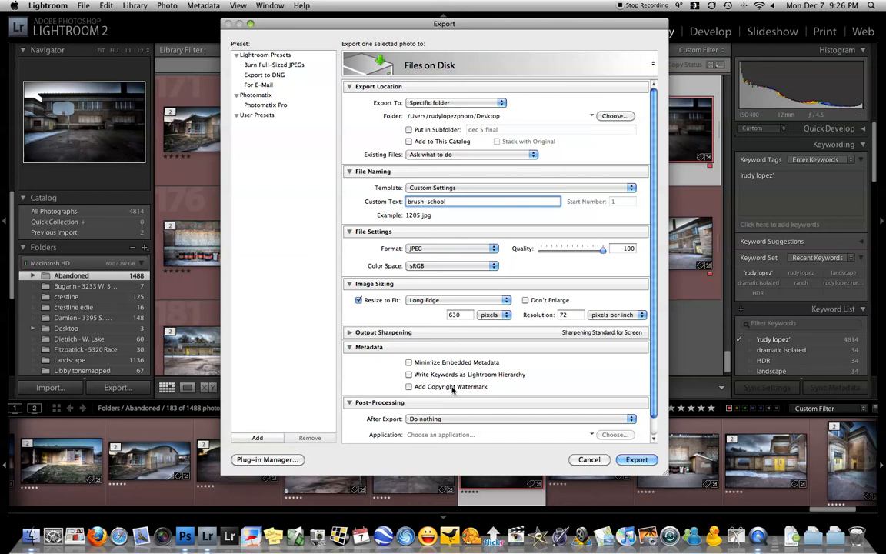
{"action": "left_click", "coordinate": [637, 460]}
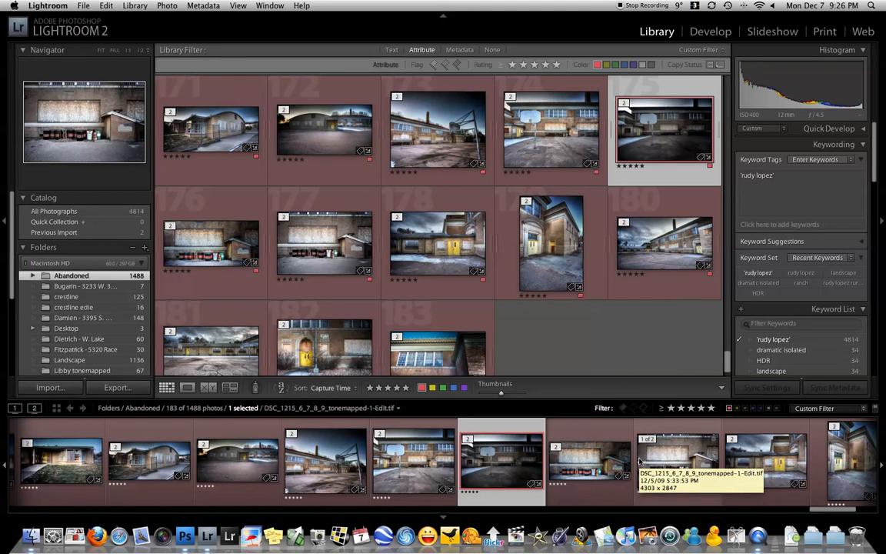
- Quit Lightroom, then preview the exported brush-school.jpg on the desktop and close the preview
{"action": "left_click", "coordinate": [51, 10]}
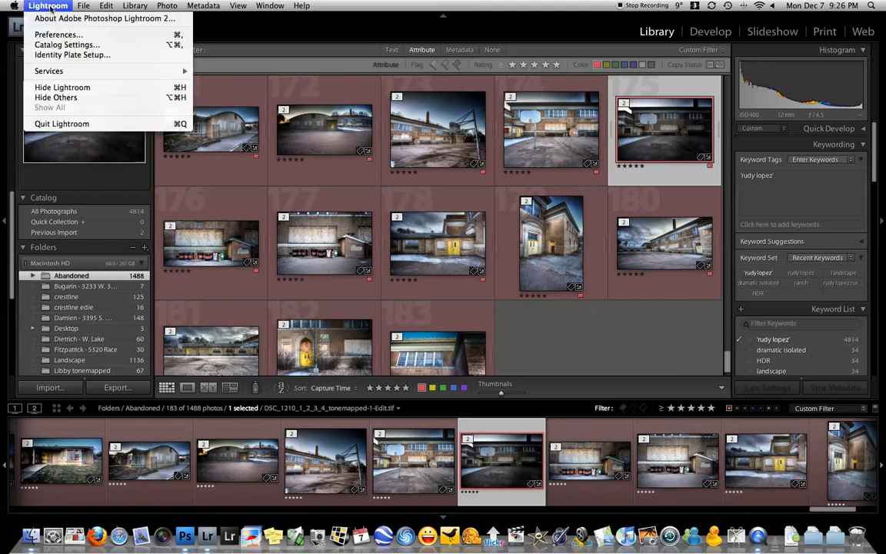
{"action": "left_click", "coordinate": [66, 123]}
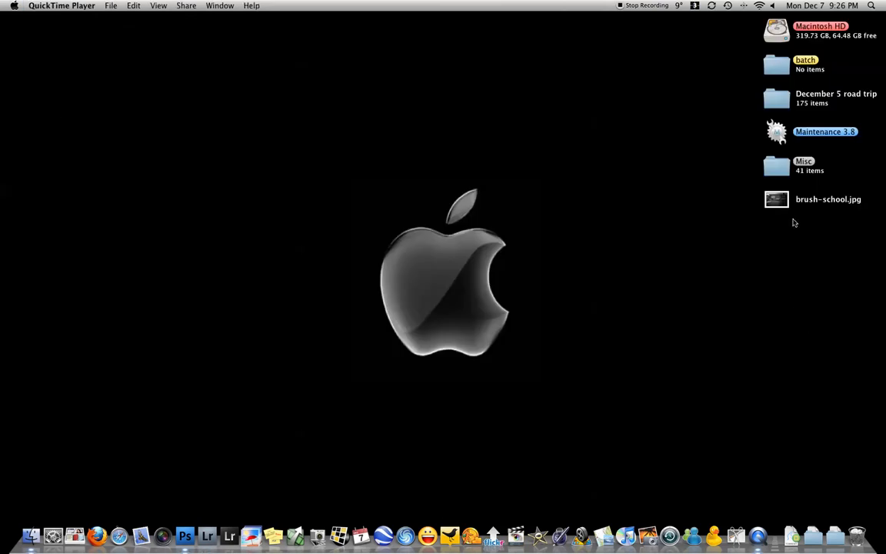
{"action": "left_click", "coordinate": [773, 206]}
{"action": "key", "text": "space"}
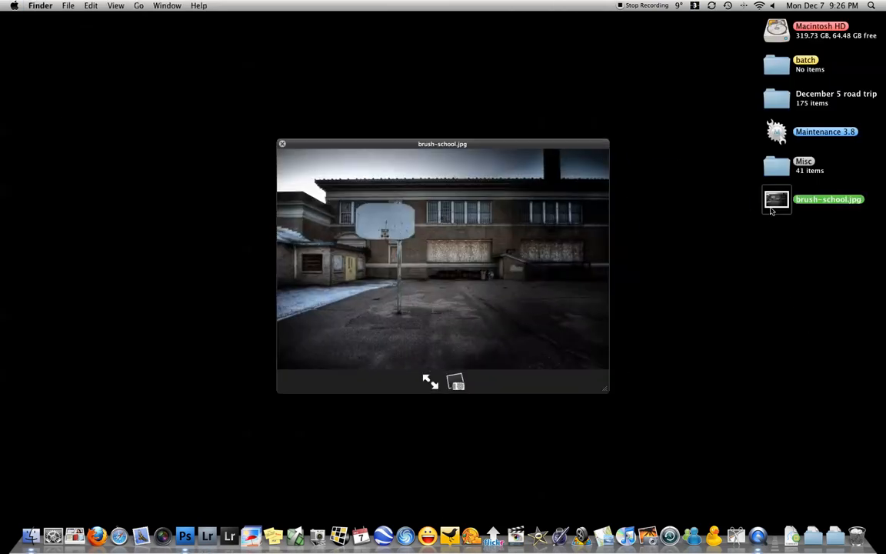
{"action": "key", "text": "space"}
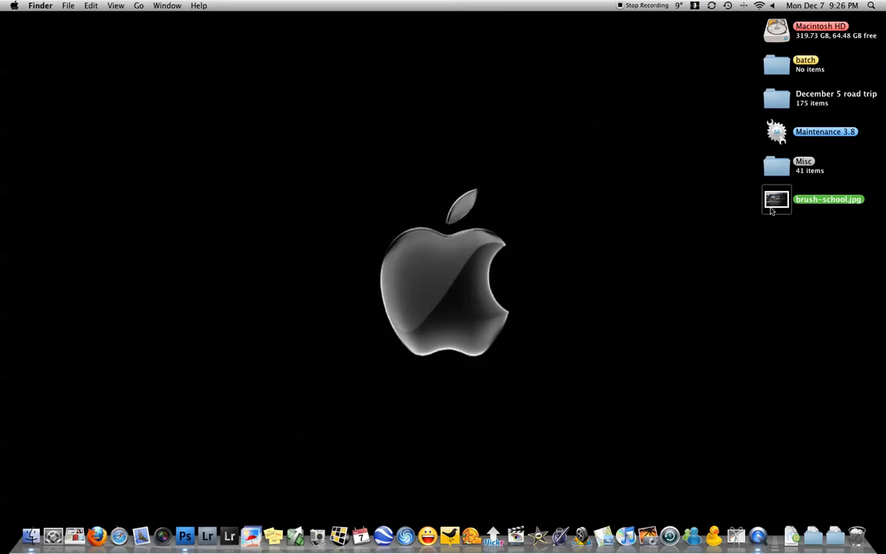
{"action": "left_click", "coordinate": [735, 289]}
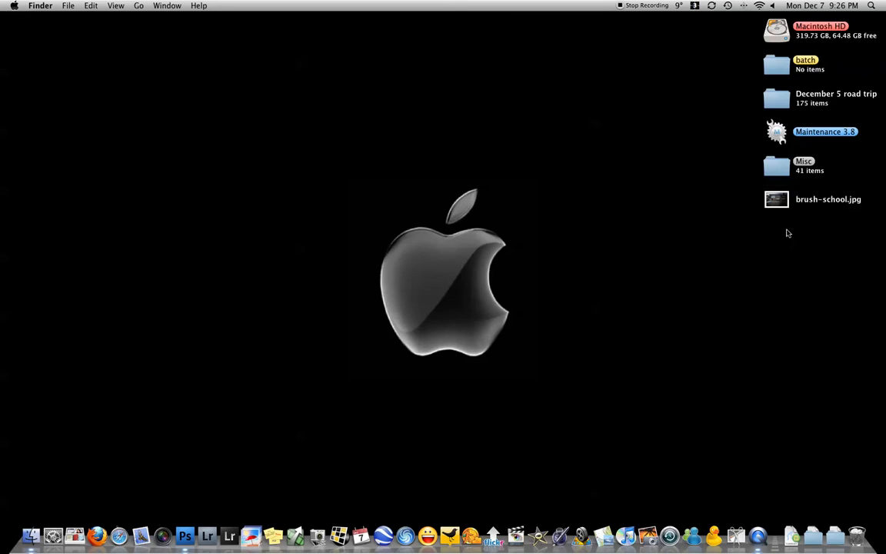